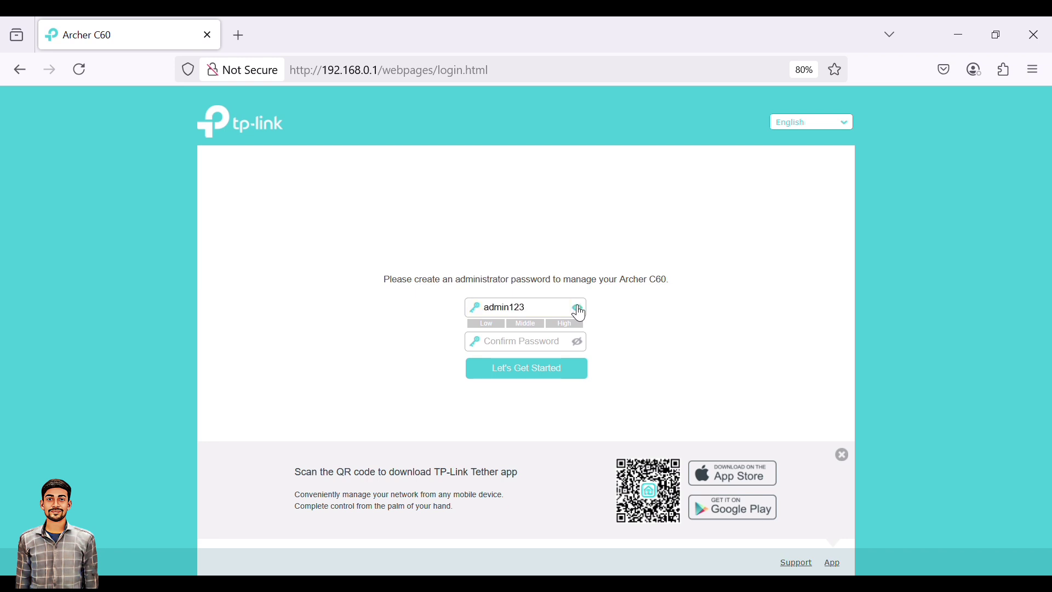
Enter the administrator password confirmation, reveal it to check the match, and submit.
click(512, 347)
text(admin123)
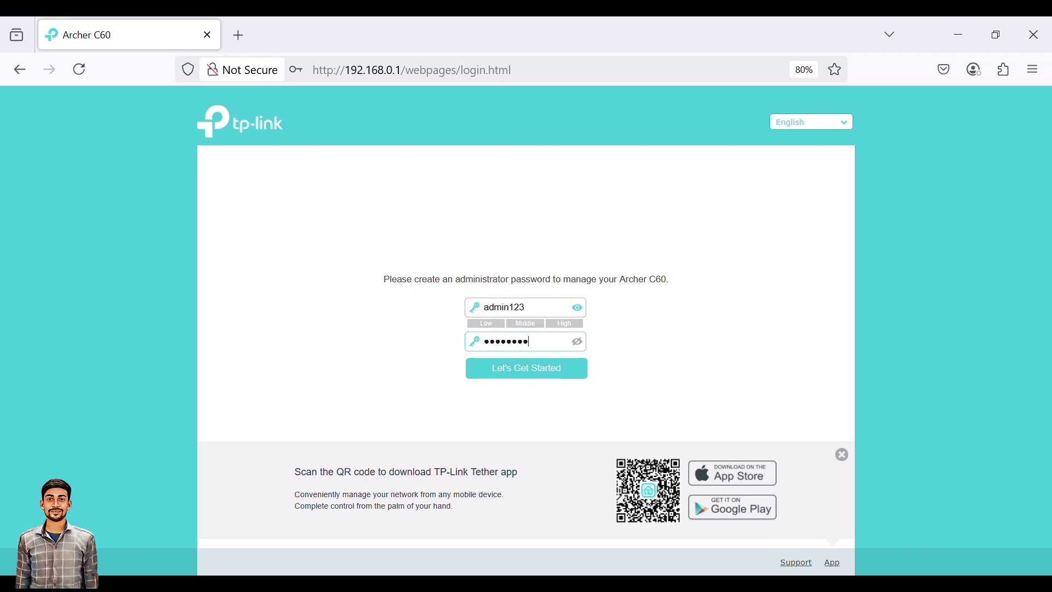
click(580, 344)
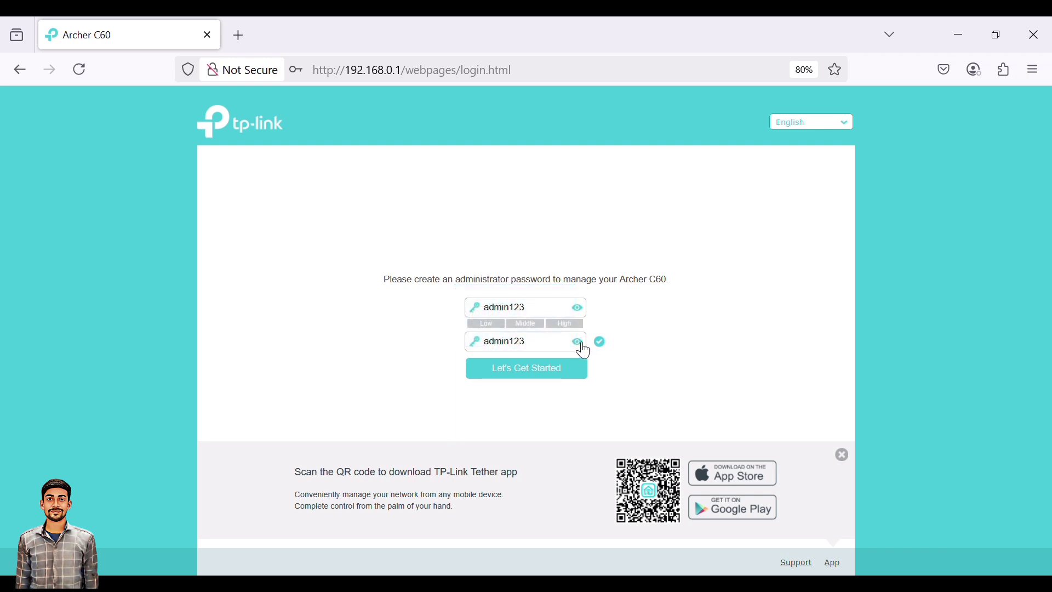
click(525, 367)
Capitalise the first letter of the password in both fields and log in.
click(493, 311)
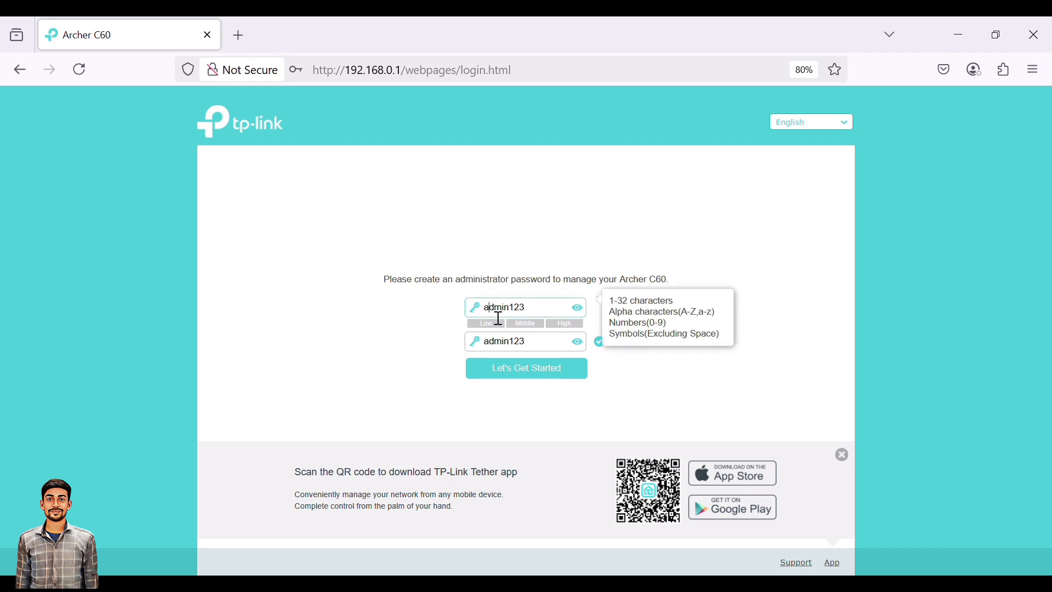
key(BackSpace)
text(A)
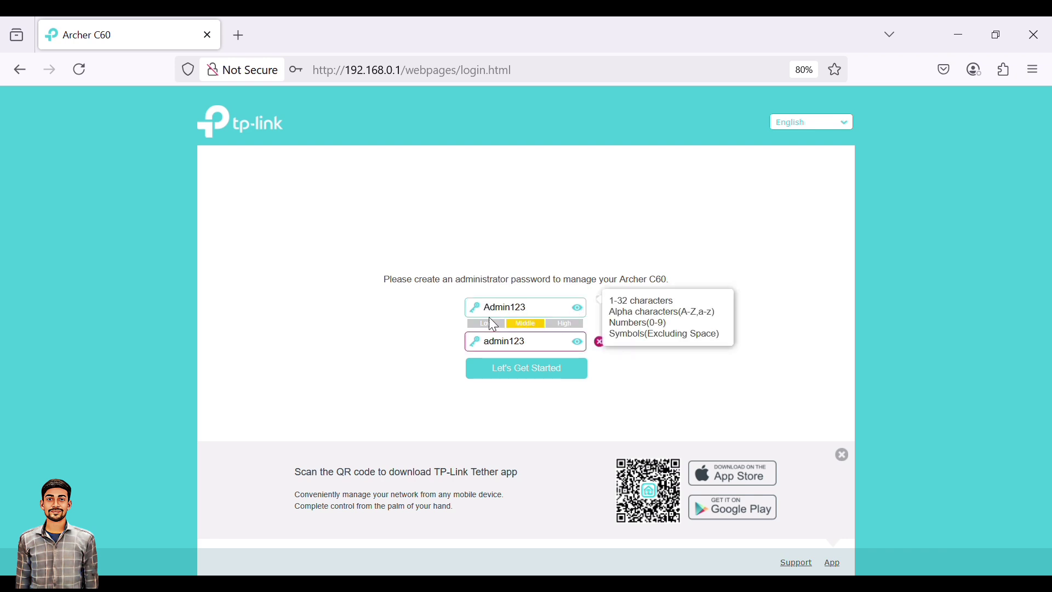
click(493, 346)
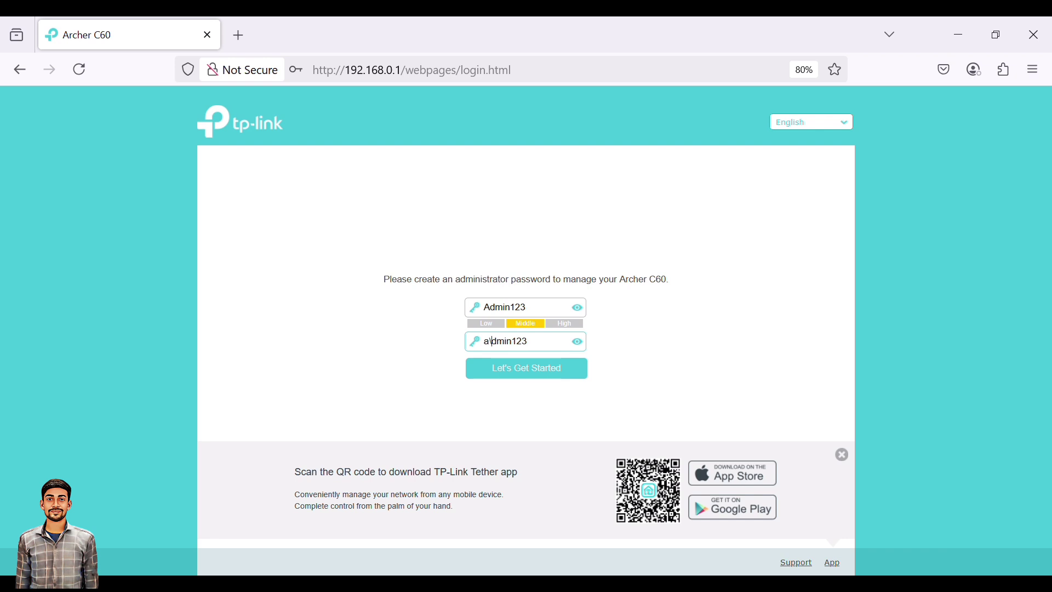
key(BackSpace)
text(A)
click(512, 371)
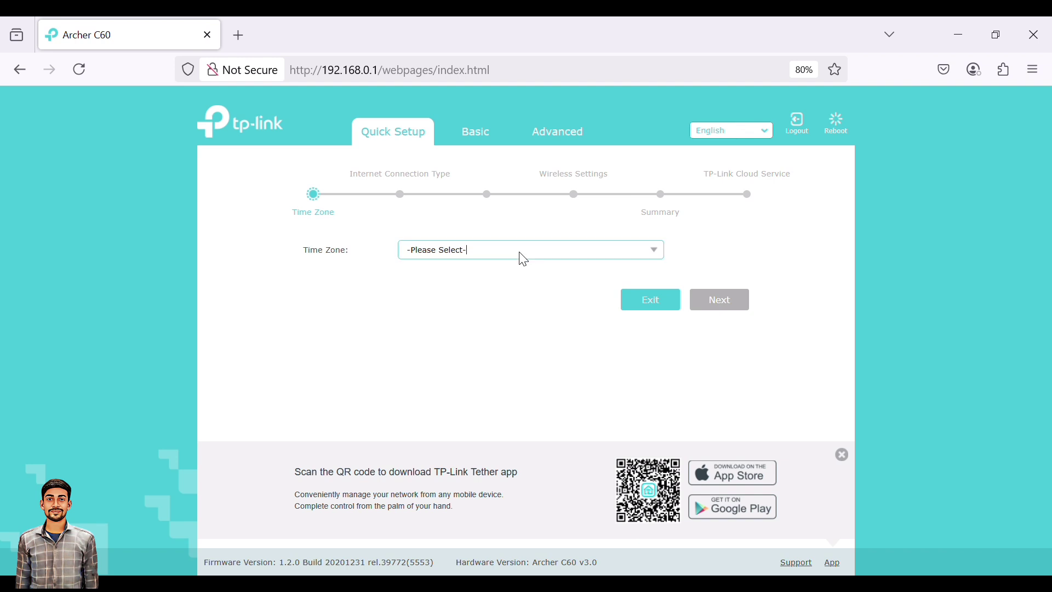
Set the time zone to (GMT+05:30) Madras, Calcutta, Bombay, New Delhi.
click(654, 252)
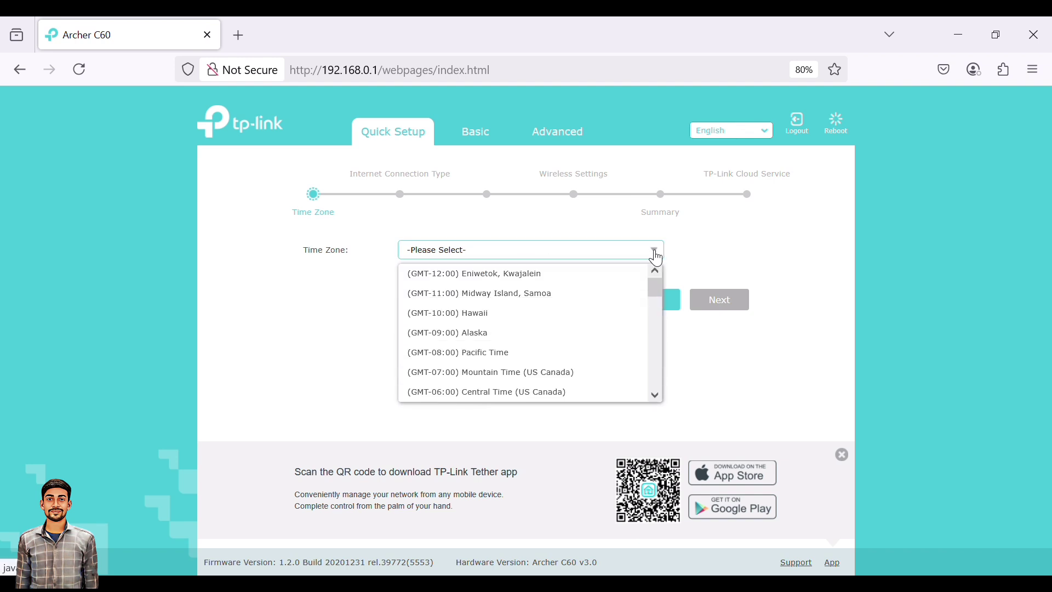
scroll(535, 377, down, 8)
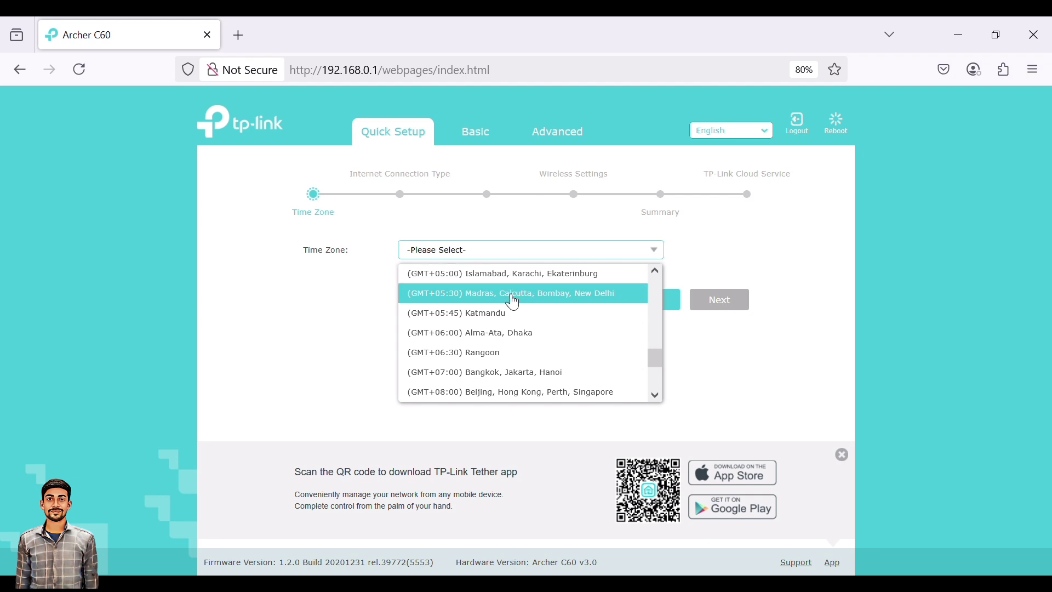
click(513, 332)
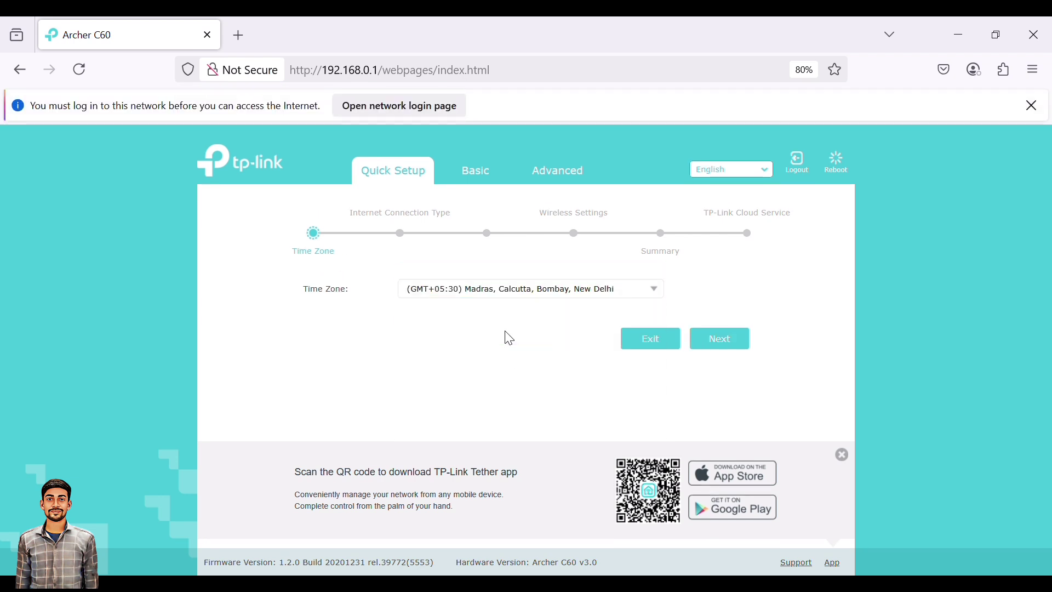
click(723, 341)
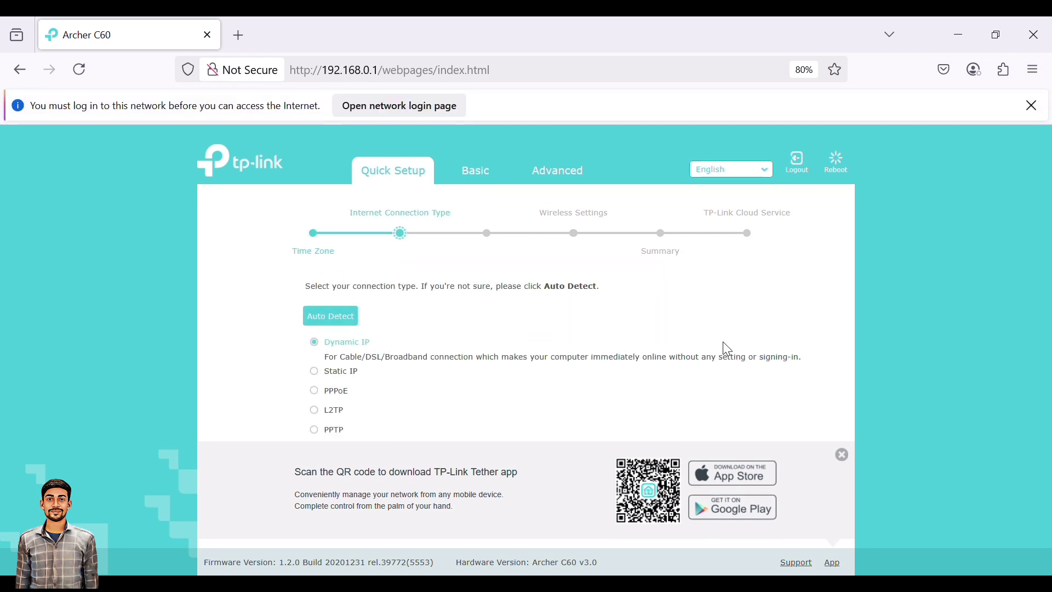
Choose Static IP as the internet connection type, dismissing the Tether app panel.
click(320, 372)
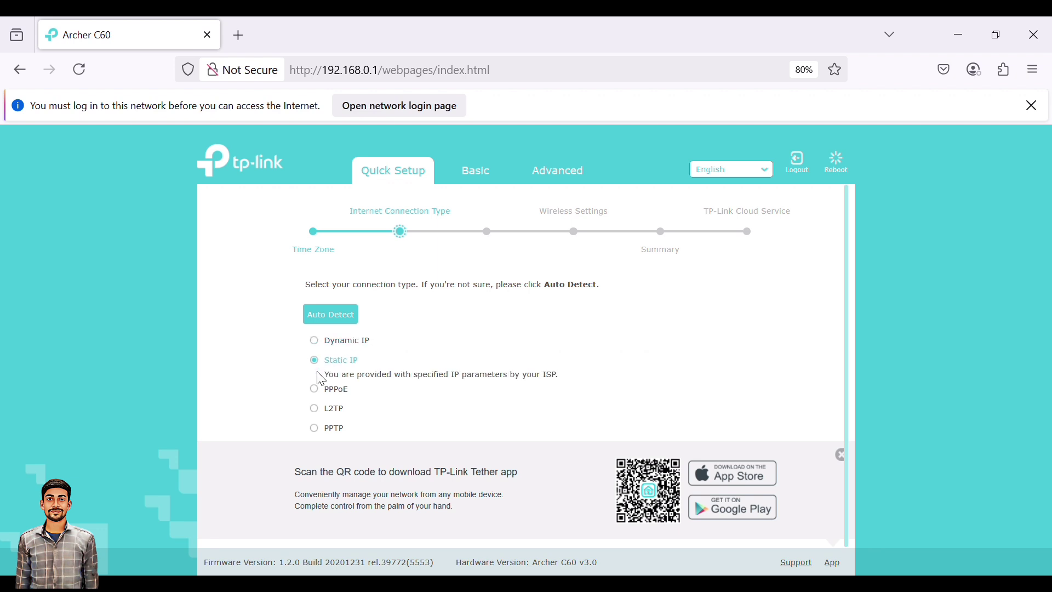
click(846, 460)
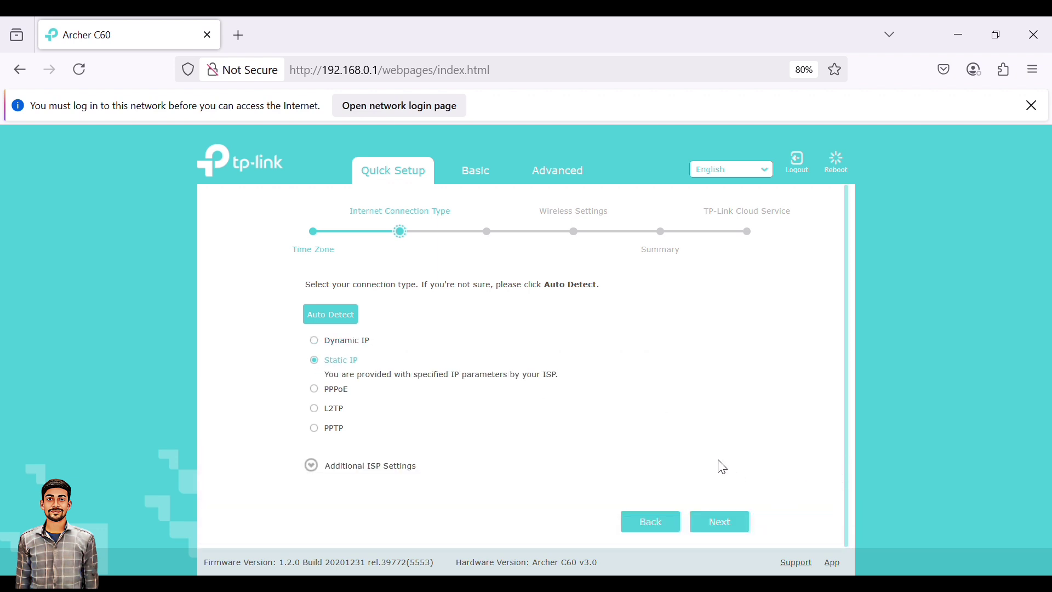
click(724, 523)
click(503, 325)
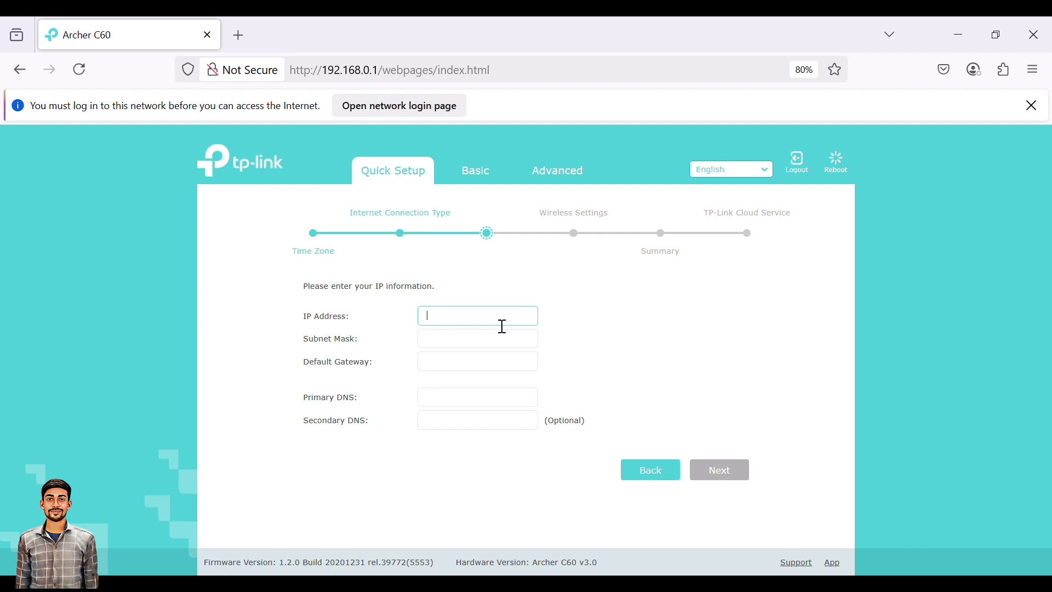
Enter IP address 10.20.59.120, subnet mask 255.255.255.224 and the default gateway.
text(10.)
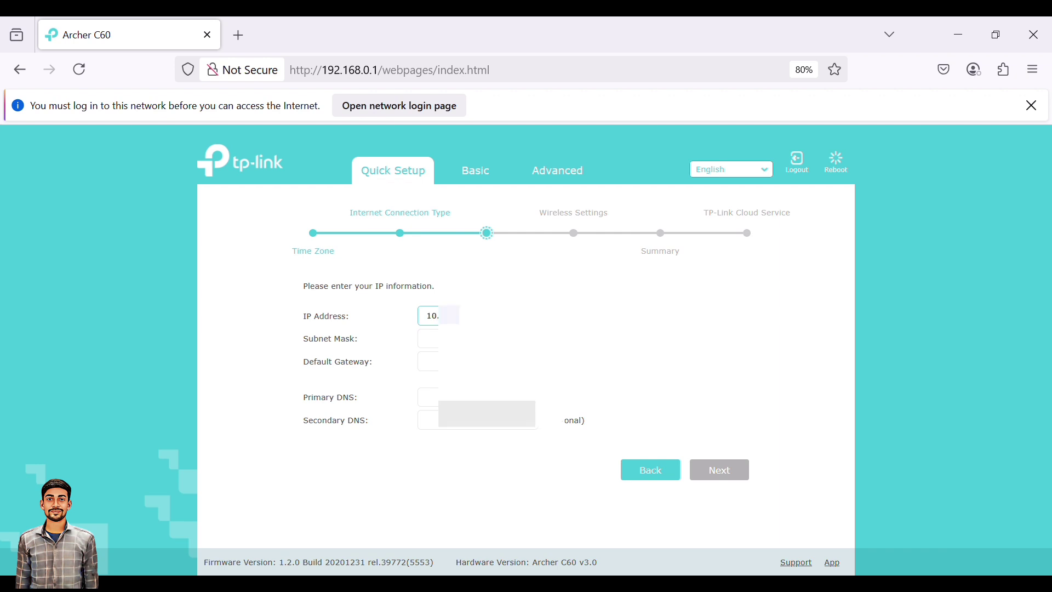
text(0.1)
click(428, 339)
text(255)
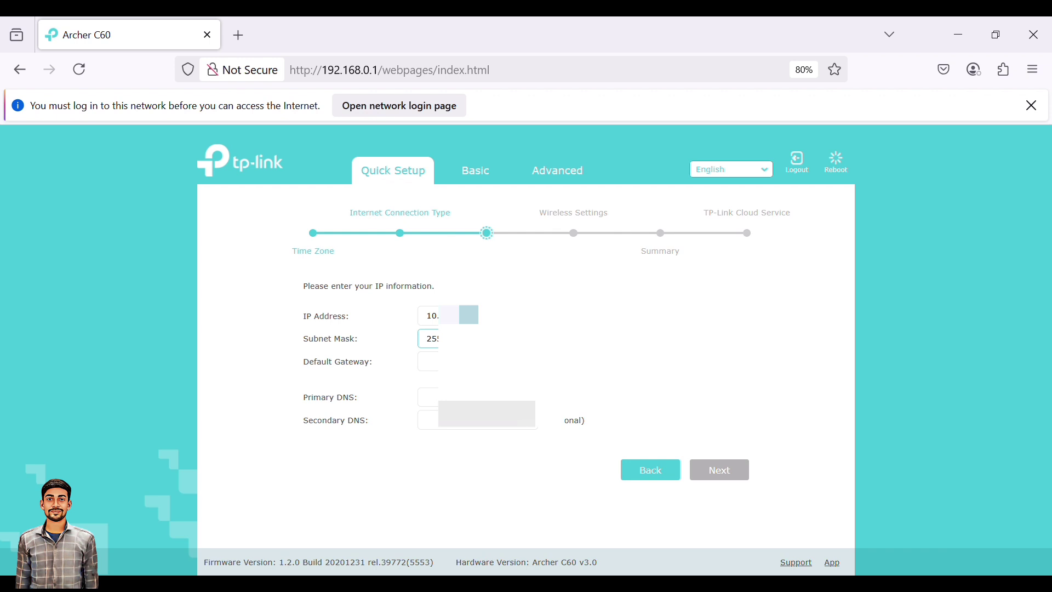
click(428, 362)
text(10.)
Fill in the Primary and Secondary DNS servers and continue to Wireless Settings.
click(428, 397)
text(10)
click(427, 420)
text(10)
click(705, 55)
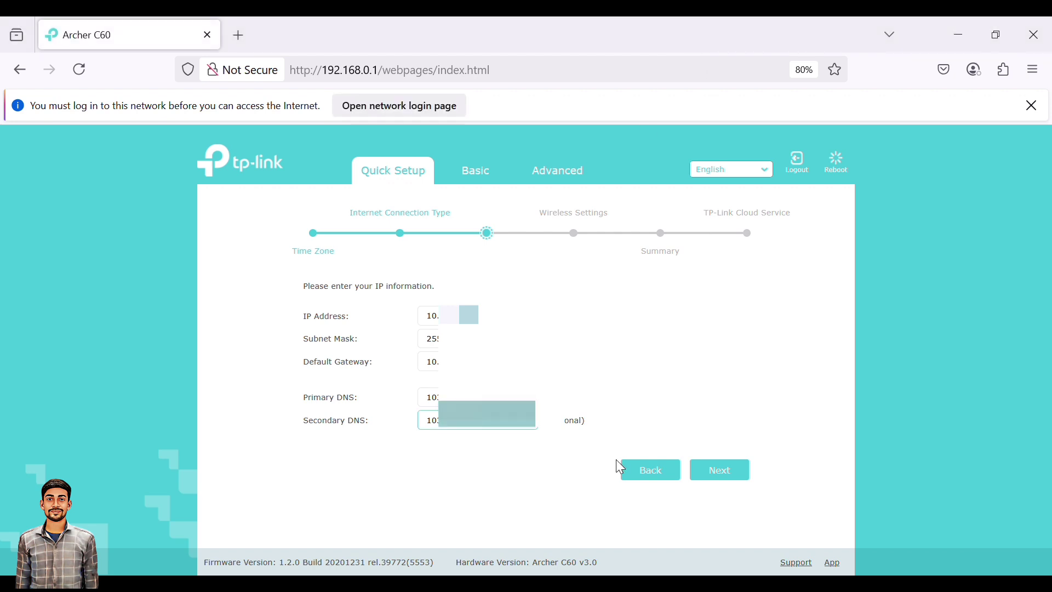
click(731, 471)
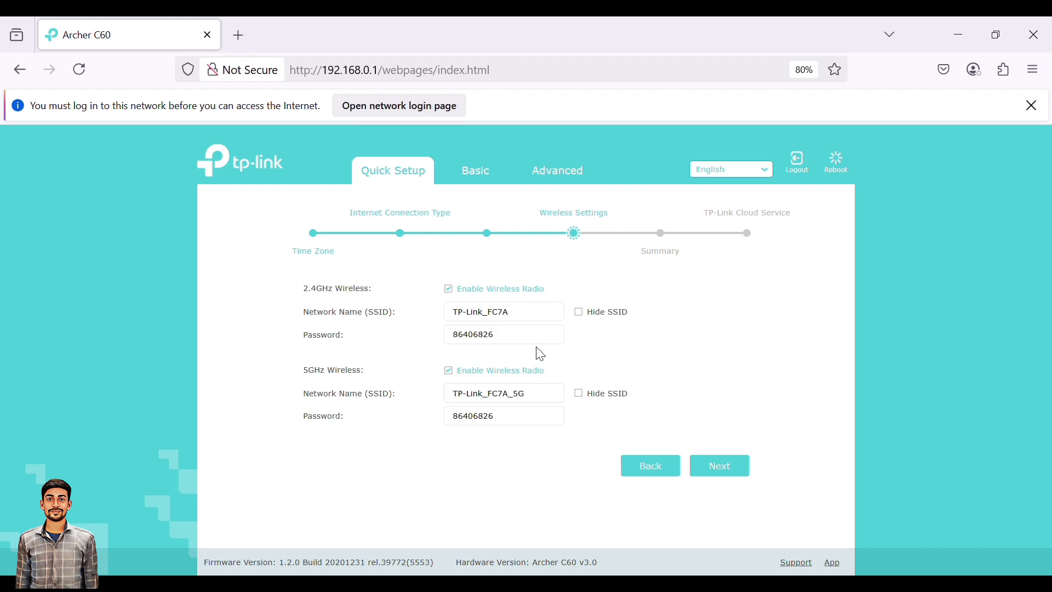
Replace the 2.4GHz network password with a new password.
click(535, 322)
click(531, 347)
key(BackSpace)
key(BackSpace)
key(BackSpace)
key(BackSpace)
key(BackSpace)
key(BackSpace)
key(BackSpace)
key(BackSpace)
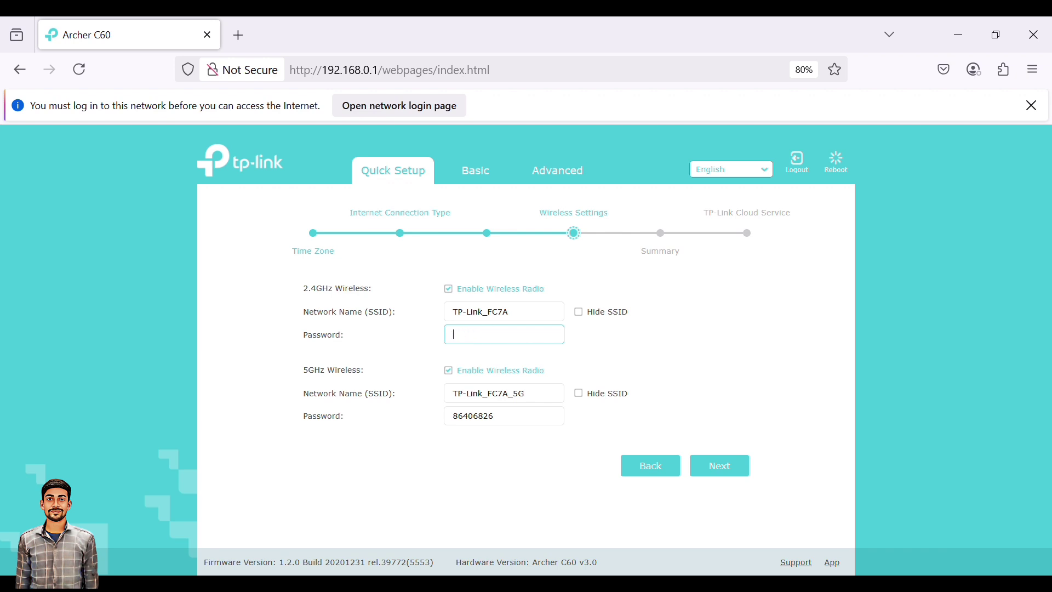
text(87654321)
drag(520, 345, 432, 345)
Rename the networks to TP-Link_5G and TP-Link_2.5G, removing the FC7A suffix.
click(517, 400)
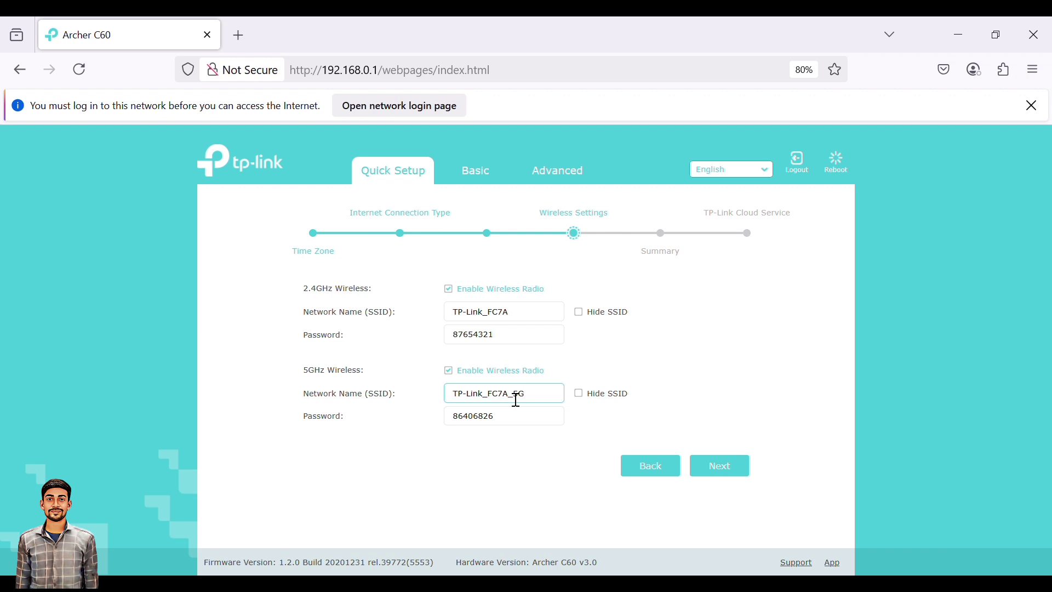
key(BackSpace)
key(BackSpace)
key(BackSpace)
key(BackSpace)
key(BackSpace)
click(521, 317)
key(BackSpace)
key(BackSpace)
key(BackSpace)
key(BackSpace)
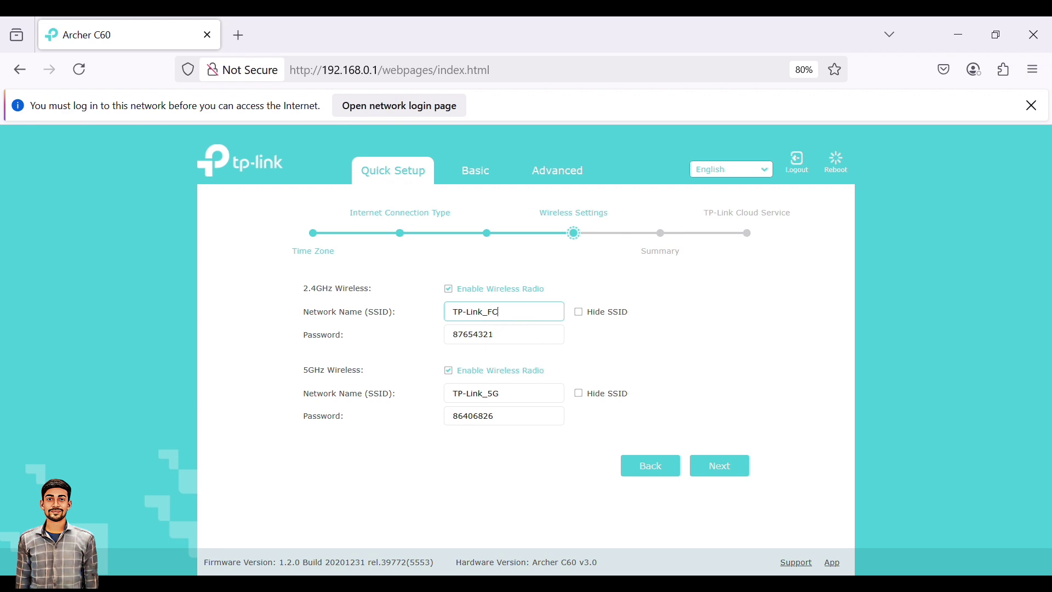
text(2.5G)
Clear the 5GHz password and re-enter the revised 2.4GHz password.
click(506, 418)
key(BackSpace)
key(BackSpace)
key(BackSpace)
key(BackSpace)
key(BackSpace)
key(BackSpace)
key(BackSpace)
key(BackSpace)
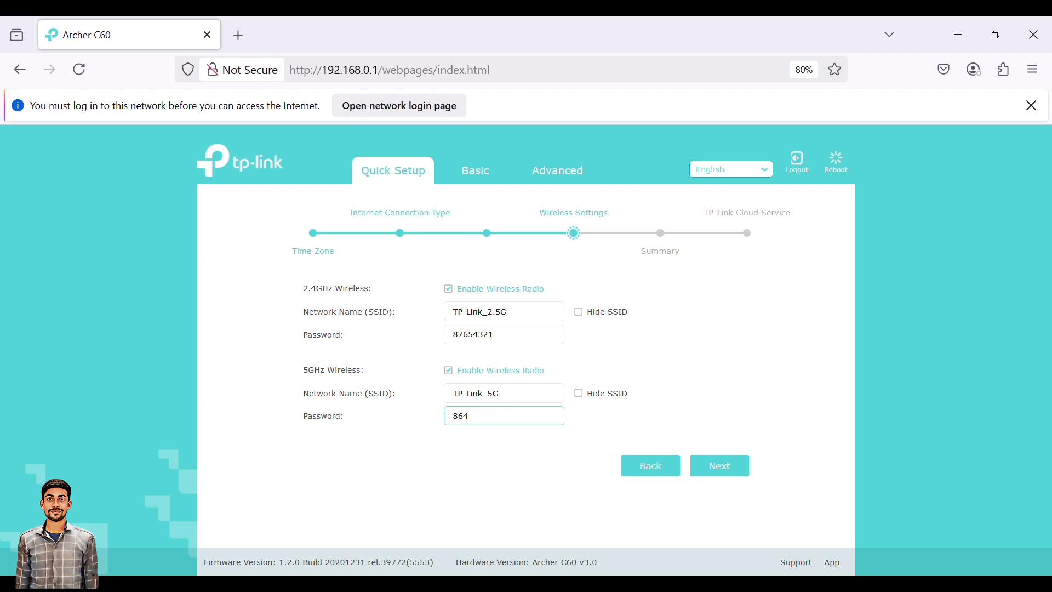
click(506, 334)
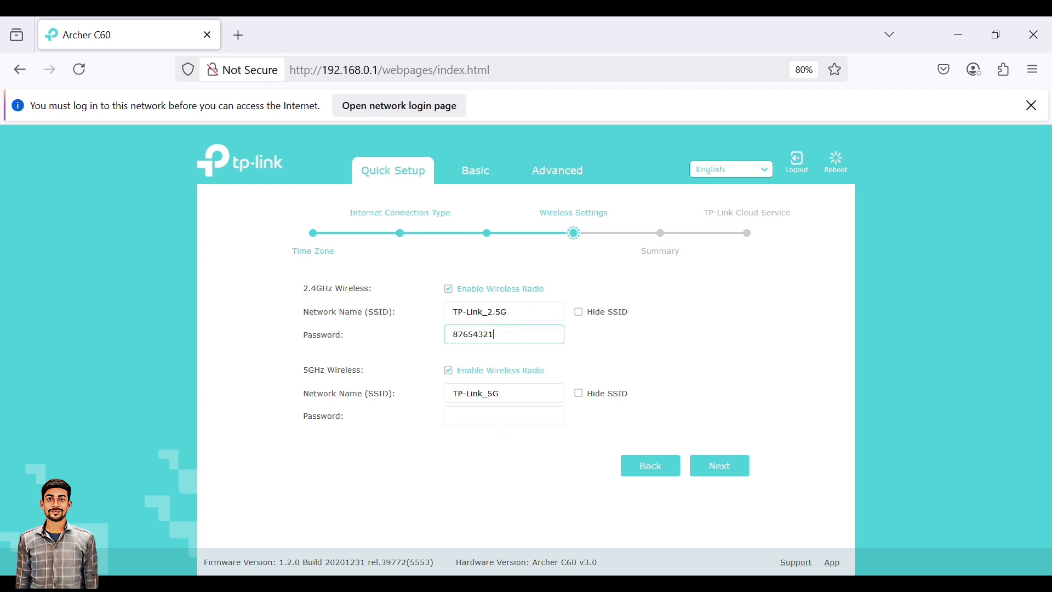
key(BackSpace)
key(BackSpace)
key(BackSpace)
key(BackSpace)
key(BackSpace)
key(BackSpace)
key(BackSpace)
key(BackSpace)
text(87654321)
click(460, 342)
text(9)
Copy the 2.4GHz password into the 5GHz password field and go to the Summary.
click(512, 339)
key(ctrl+a)
key(ctrl+c)
click(529, 426)
key(ctrl+v)
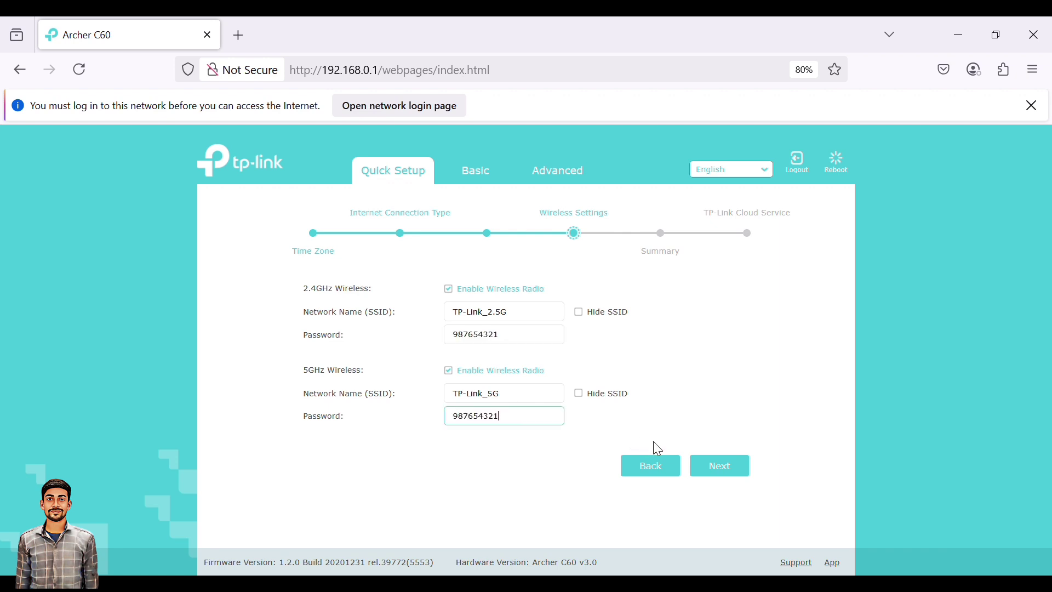
click(726, 470)
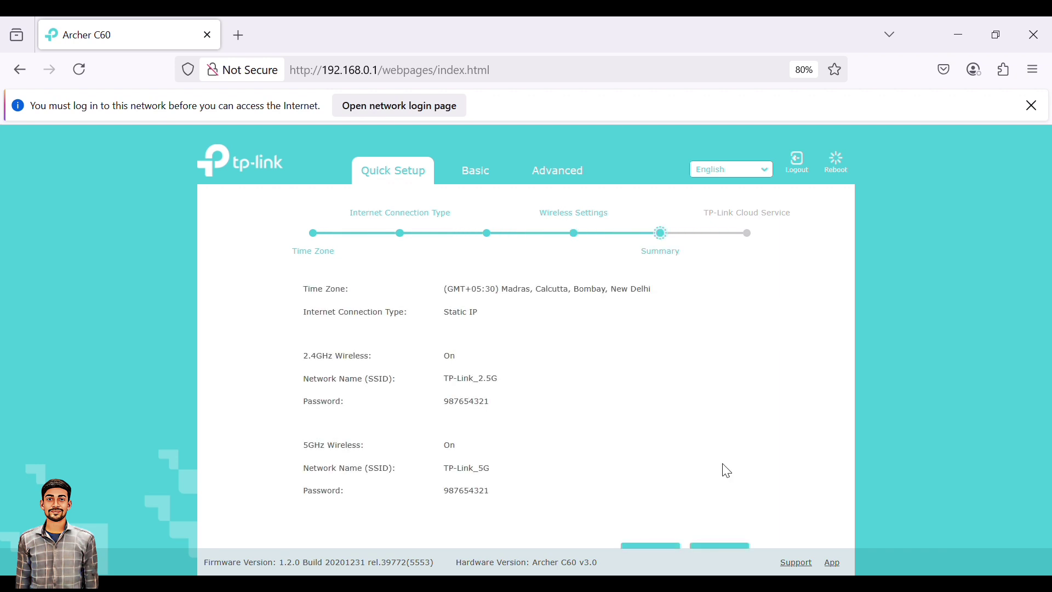
Save the Quick Setup settings from the bottom of the Summary page.
scroll(685, 453, down, 1)
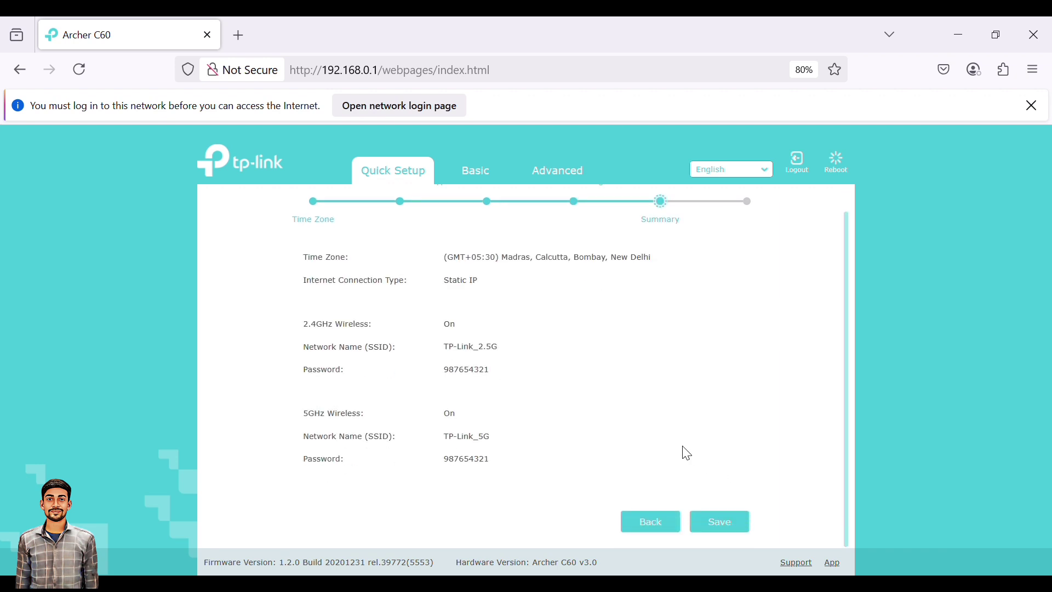
click(717, 527)
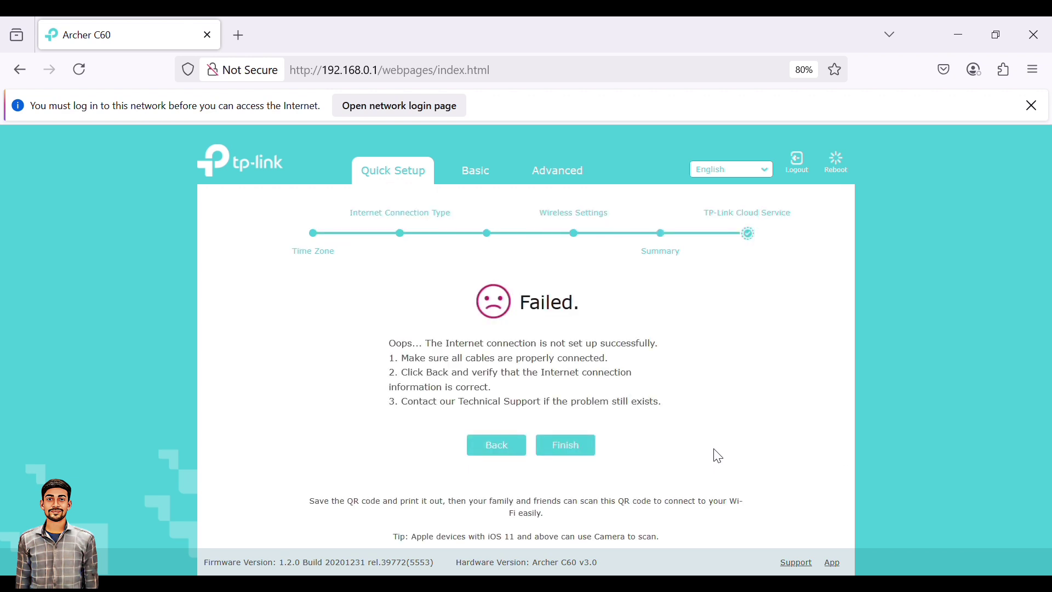
Finish the wizard, then rename the 2.4GHz SSID to TP-Link_2.4G under Basic > Wireless and save.
click(570, 450)
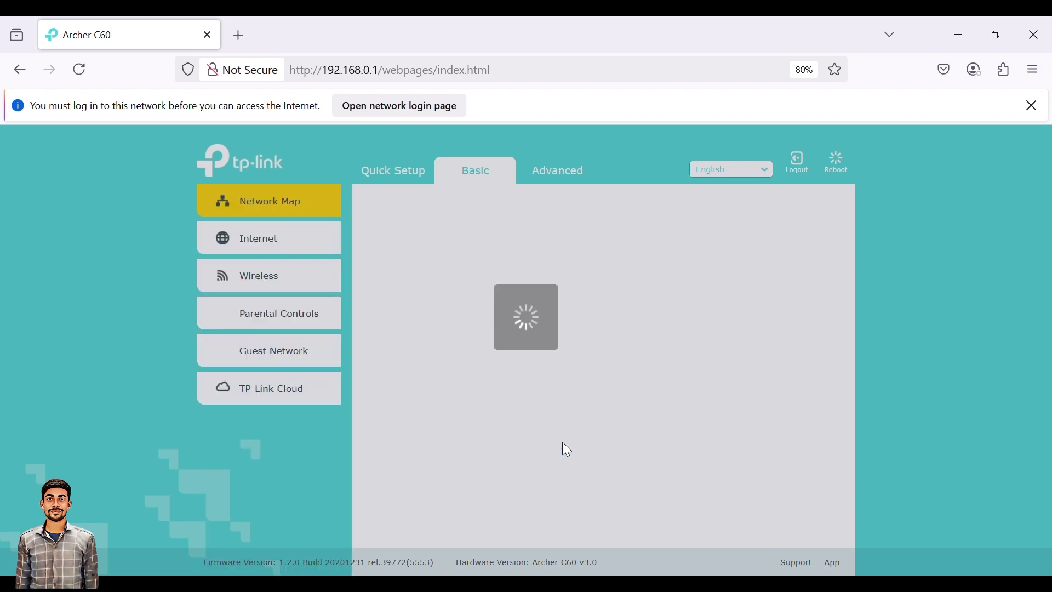
scroll(500, 357, down, 1)
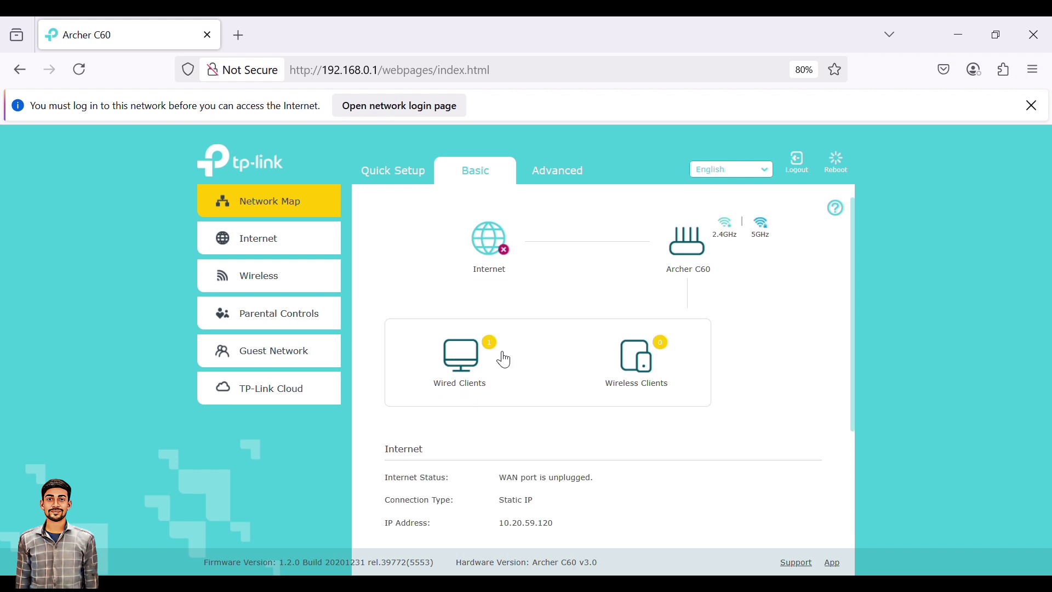
click(280, 279)
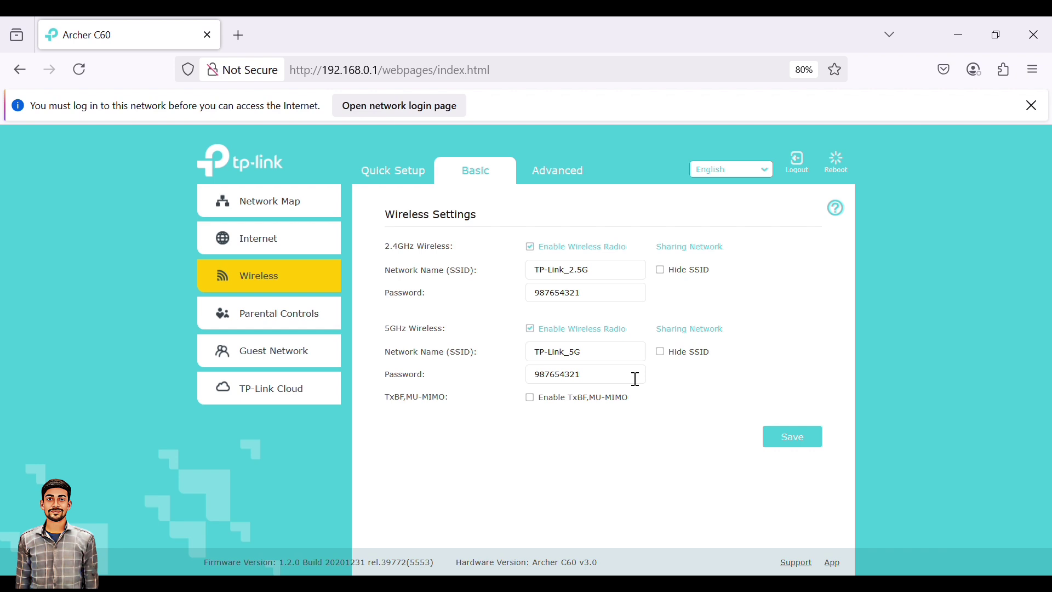
click(589, 279)
key(BackSpace)
text(4)
click(795, 438)
Save the Static IP Internet settings with 10.20.59.120 and subnet mask 255.255.255.224.
click(265, 241)
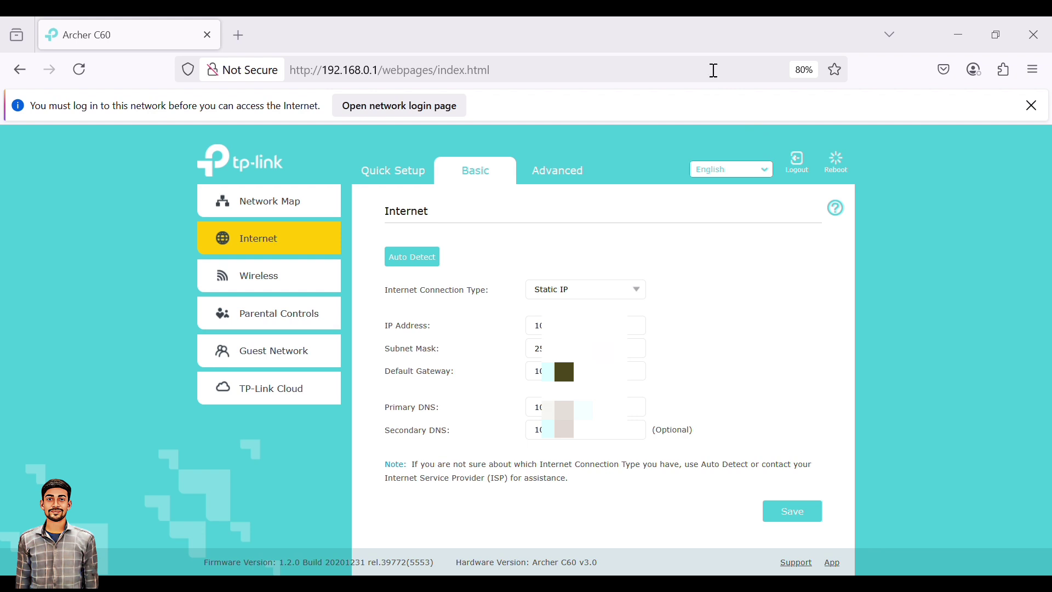
click(586, 348)
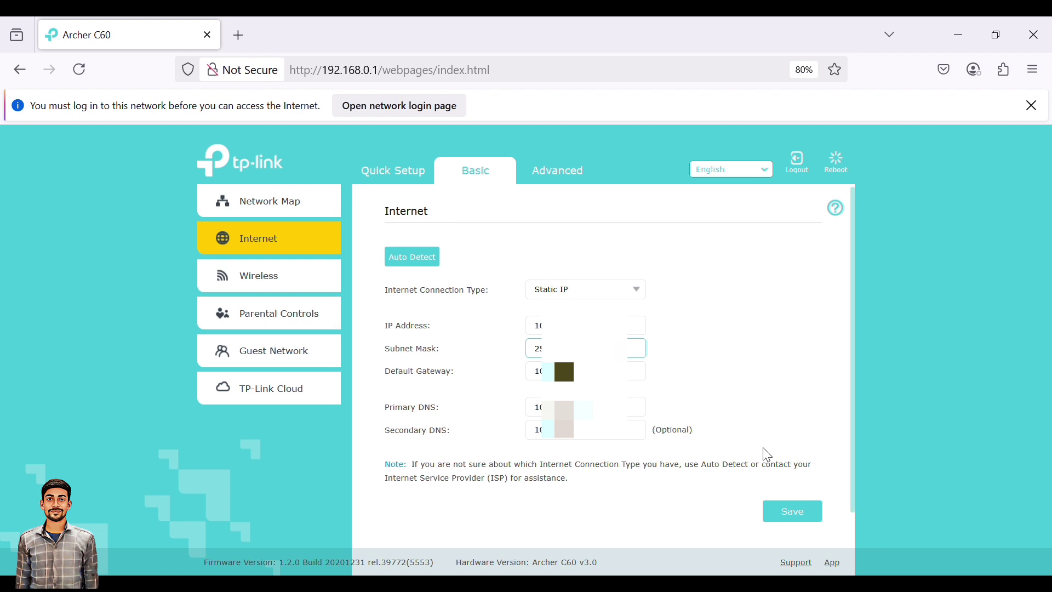
click(793, 513)
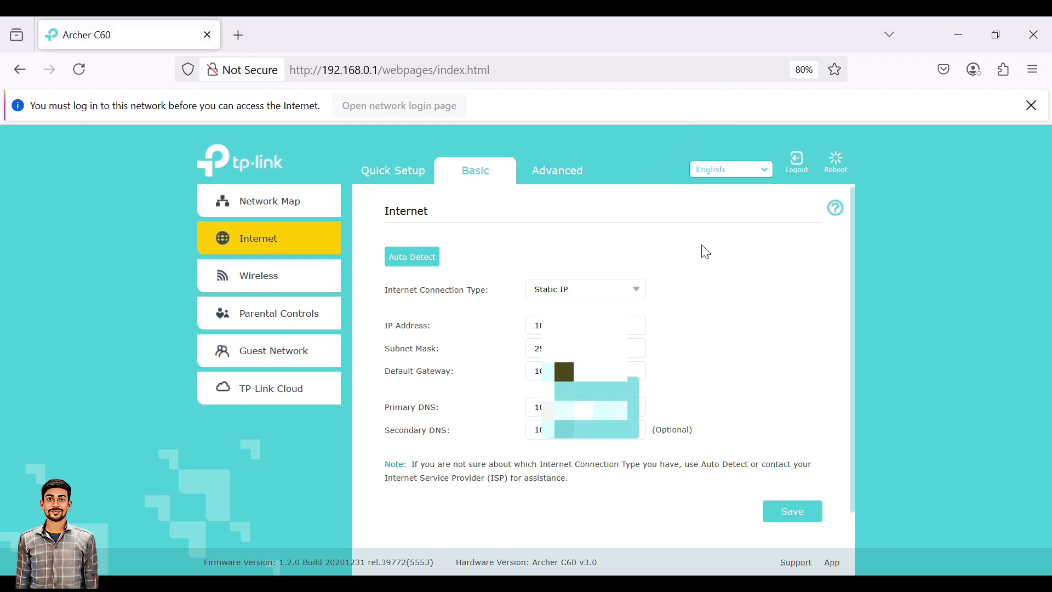
scroll(648, 347, down, 1)
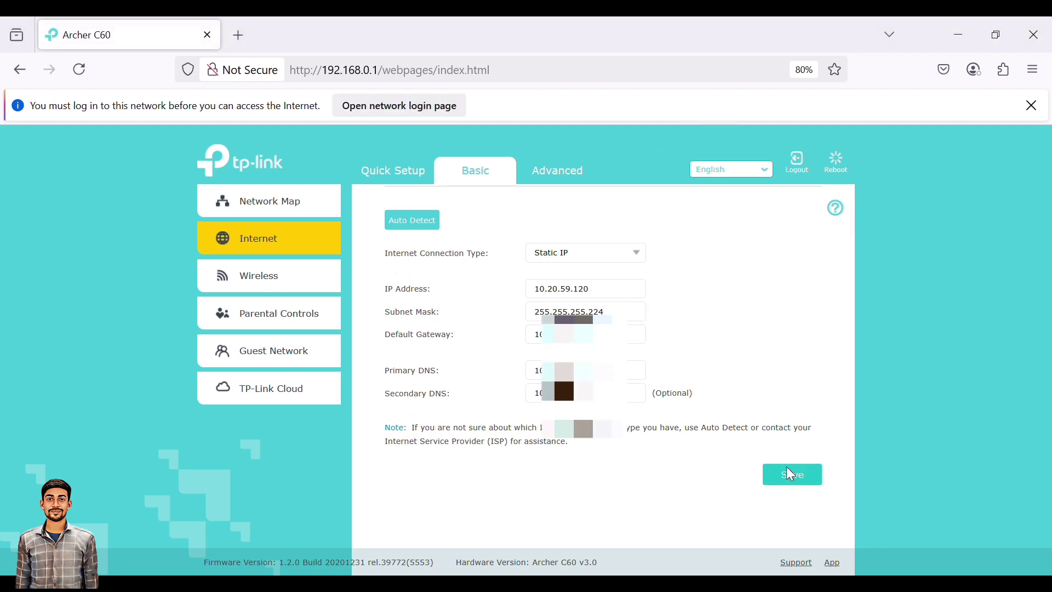